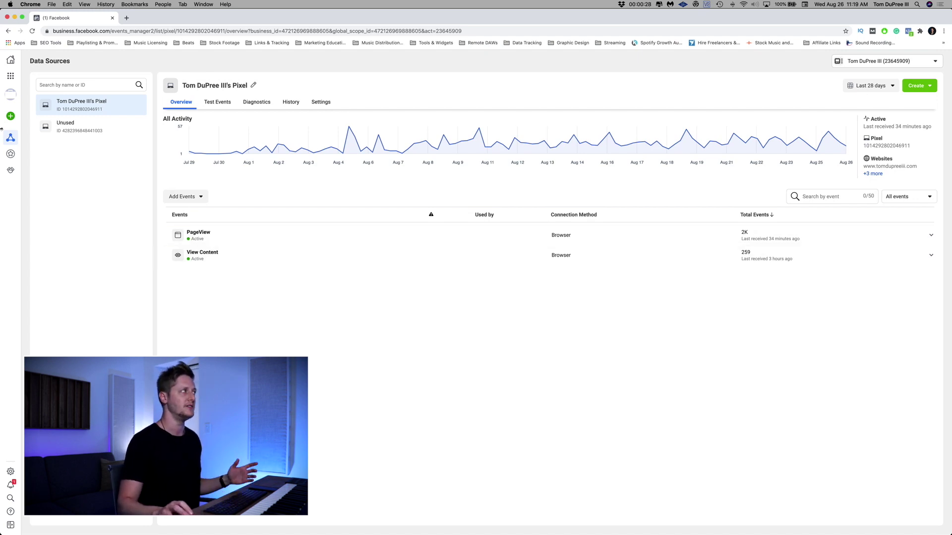
# Open the pixel's custom conversions list, and load the must-be-dreaming landing page in a new tab
pyautogui.click(16, 153)
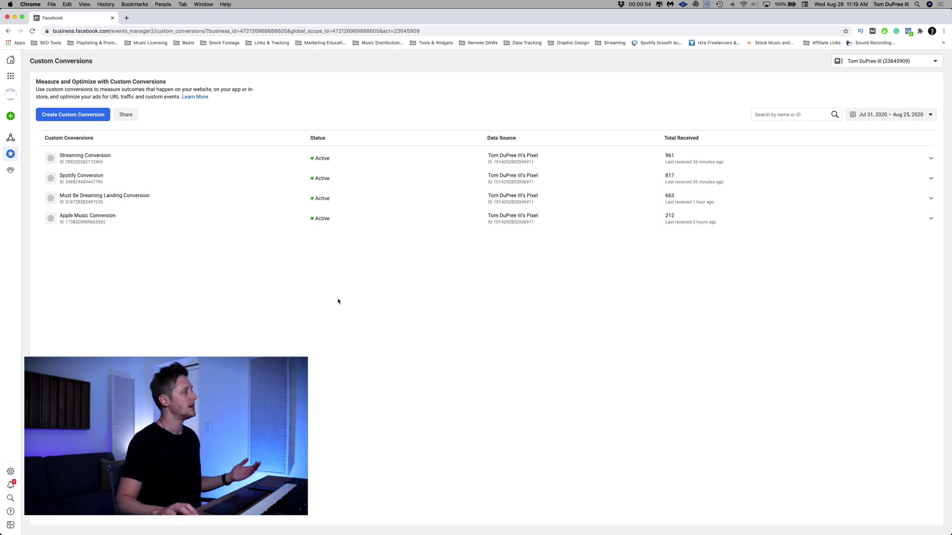
pyautogui.press('super+t')
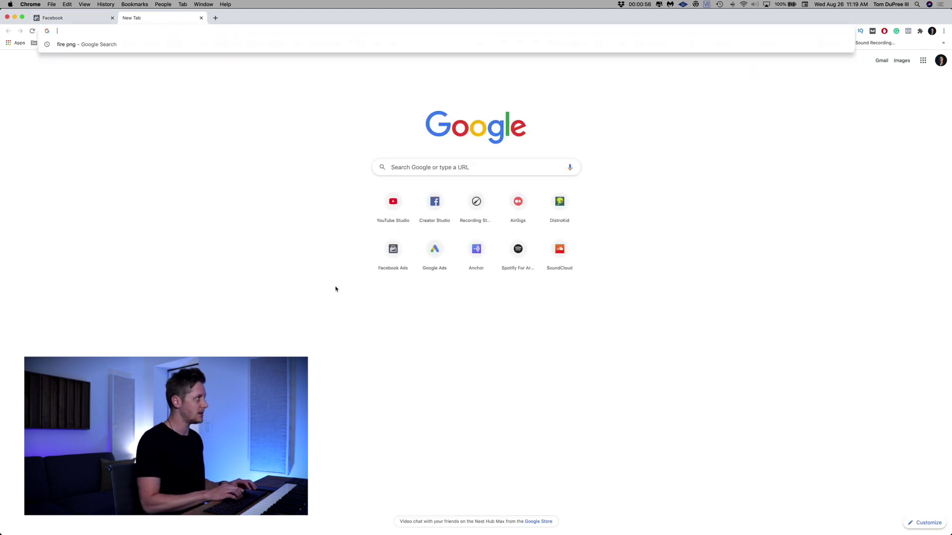
pyautogui.write('tomdupre')
pyautogui.press('Down')
pyautogui.press('Down')
pyautogui.press('Down')
pyautogui.press('Down')
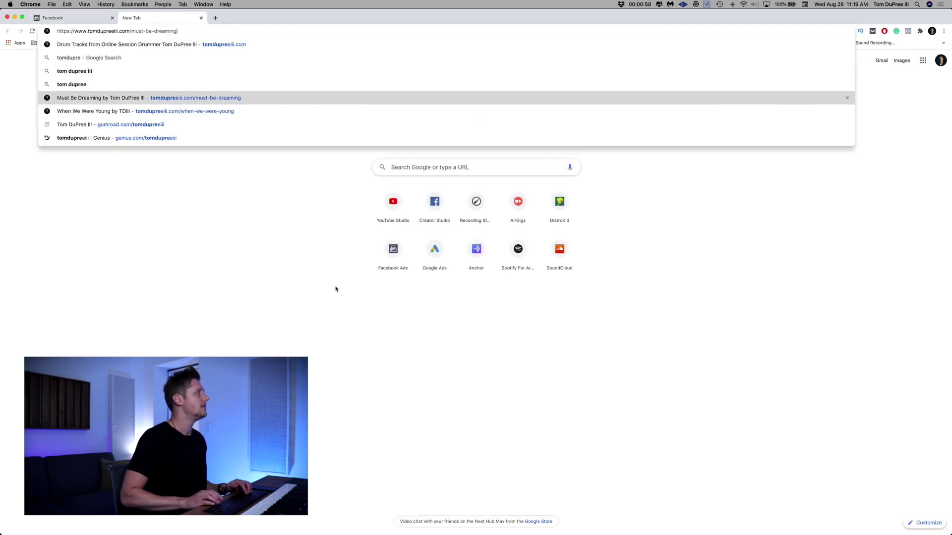
pyautogui.press('Return')
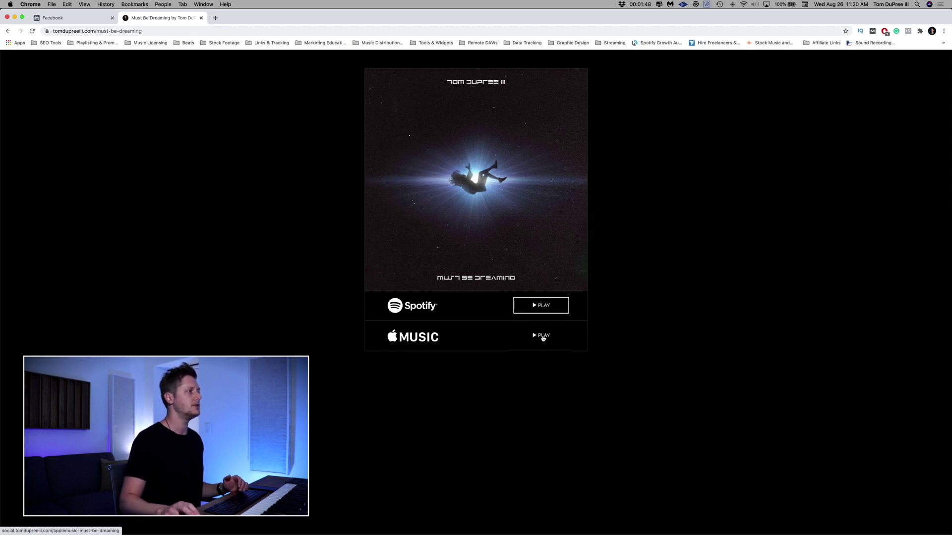
# Compare the Streaming, Spotify, Must Be Dreaming Landing and Apple Music conversions with the play links on the landing page
pyautogui.hotkey('ctrl', 'shift', 'Tab')
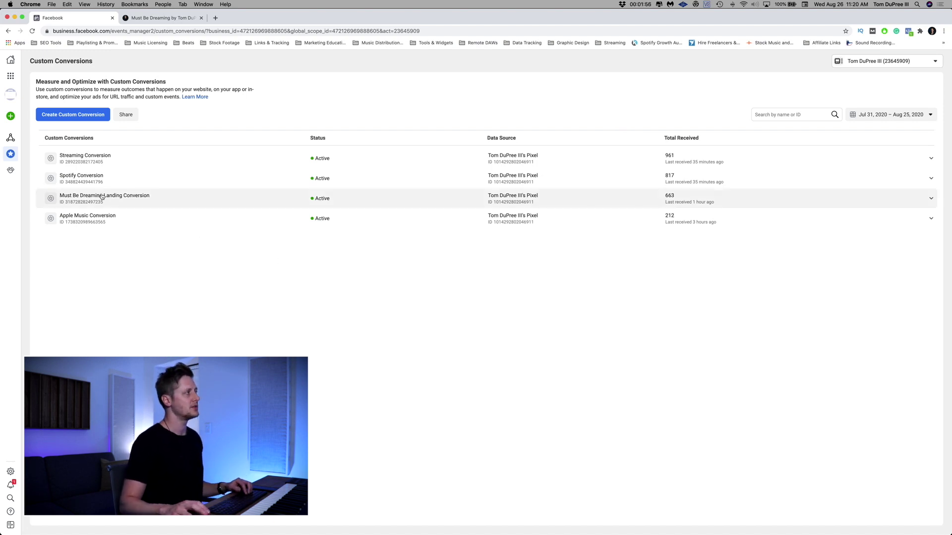
pyautogui.hotkey('ctrl', 'Tab')
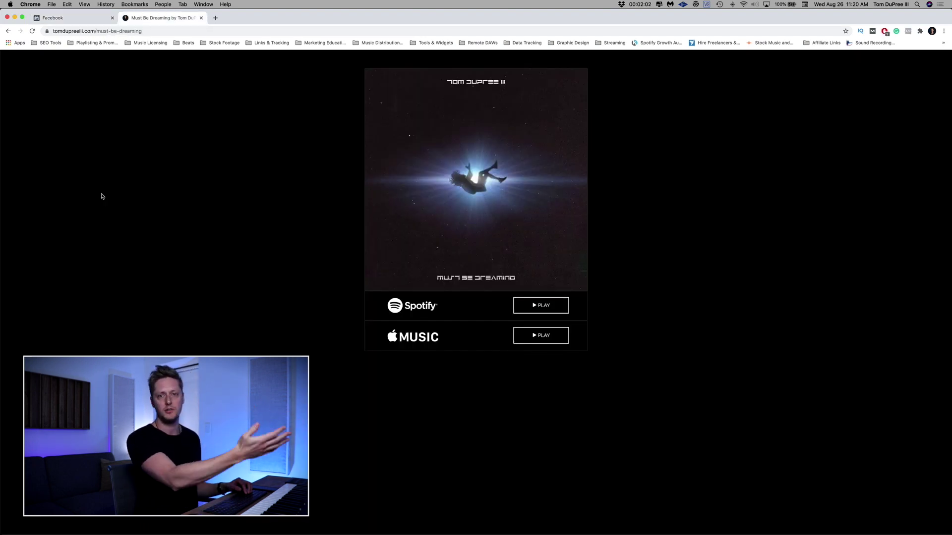
pyautogui.hotkey('ctrl', 'Tab')
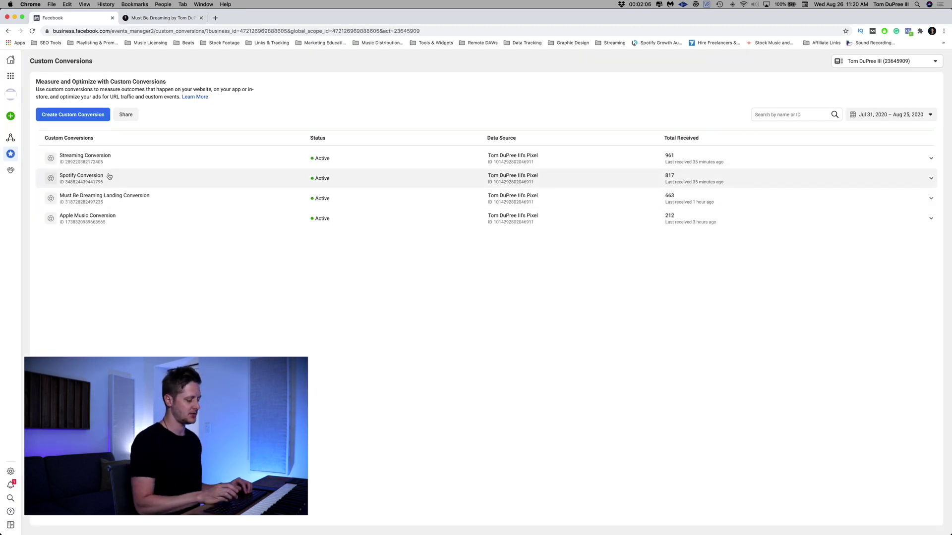
pyautogui.hotkey('ctrl', 'Tab')
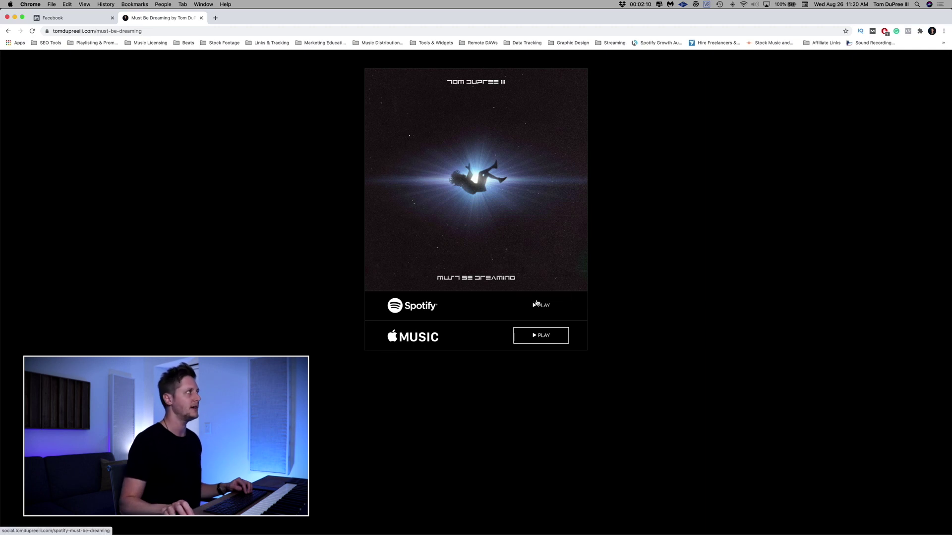
pyautogui.hotkey('ctrl', 'shift', 'Tab')
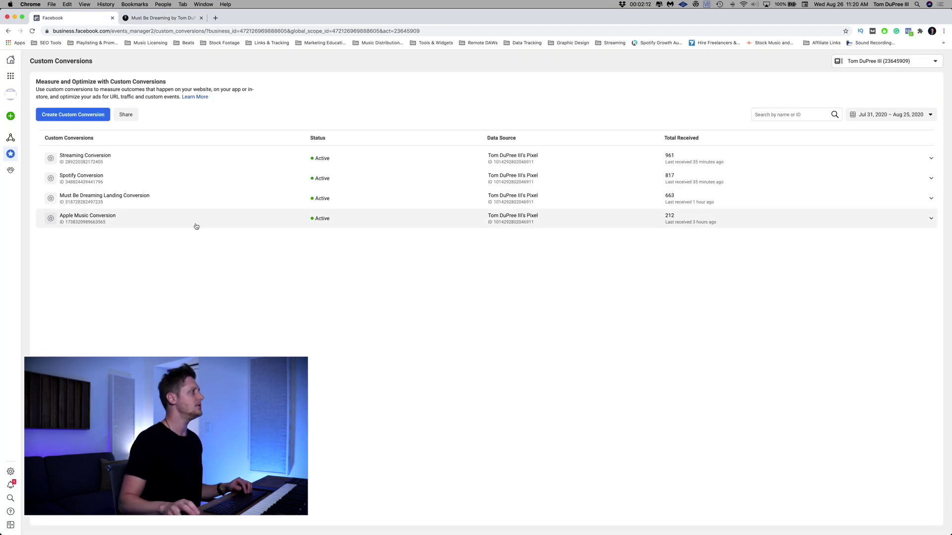
pyautogui.hotkey('ctrl', 'Tab')
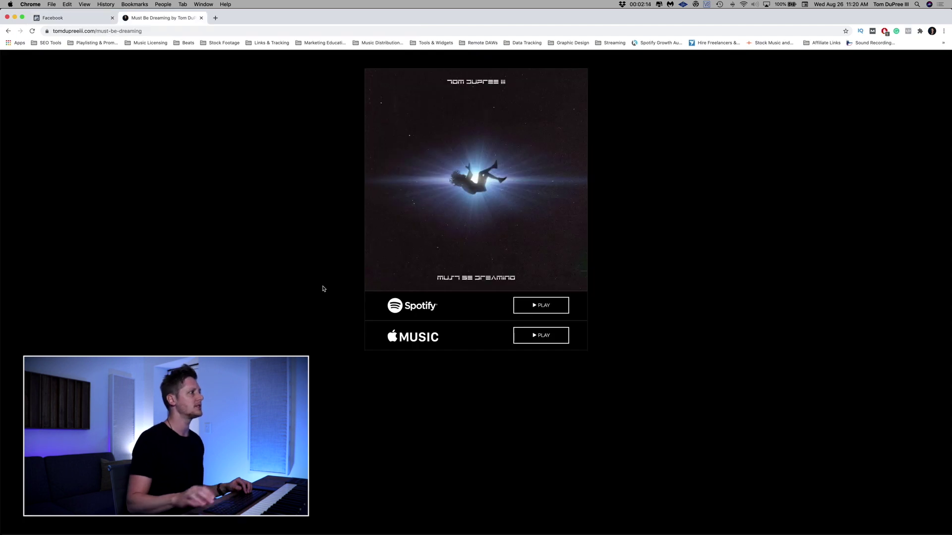
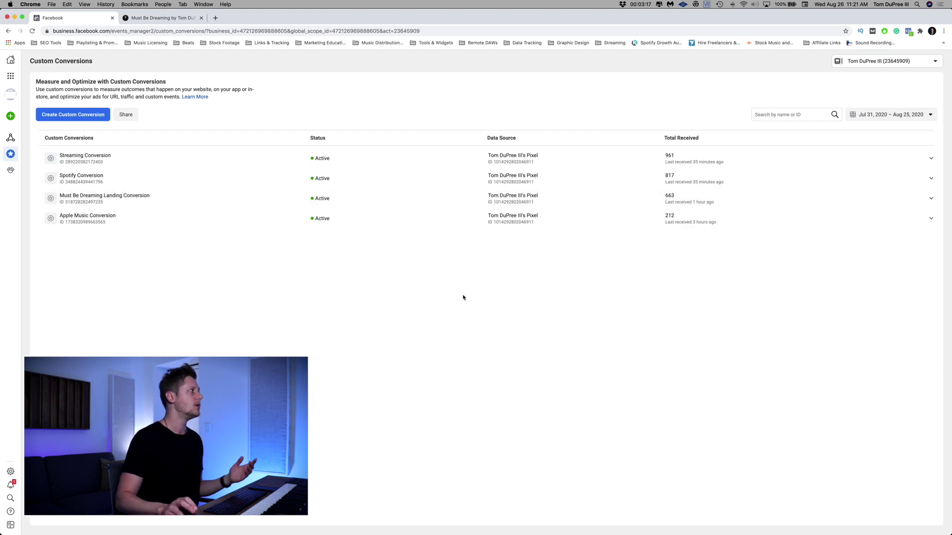
# Open the pixel's browser event test and launch the must-be-dreaming landing page URL from it
pyautogui.click(13, 140)
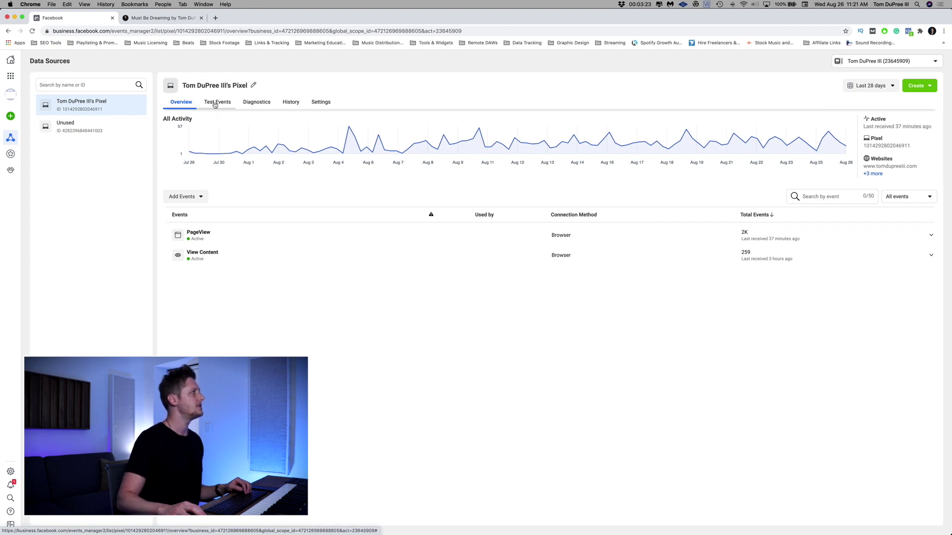
pyautogui.click(214, 102)
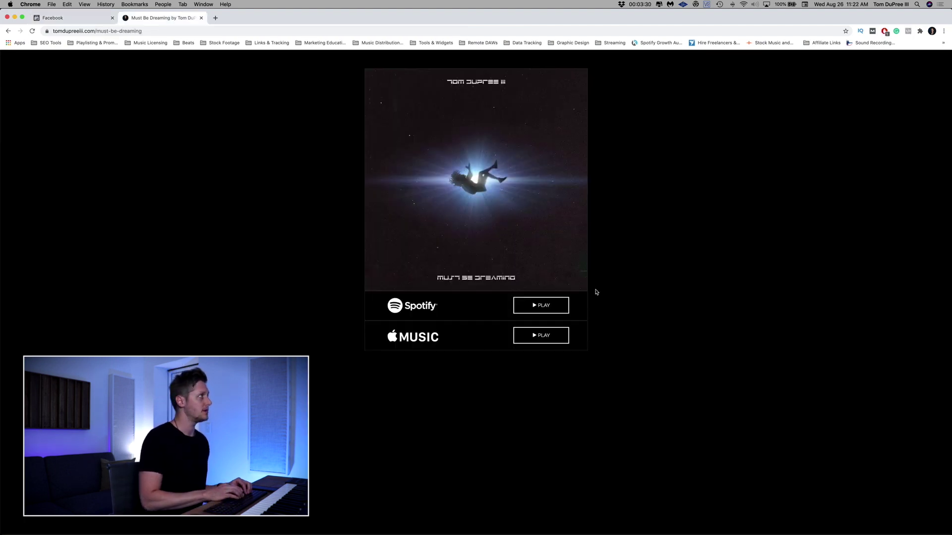
pyautogui.press('super+l')
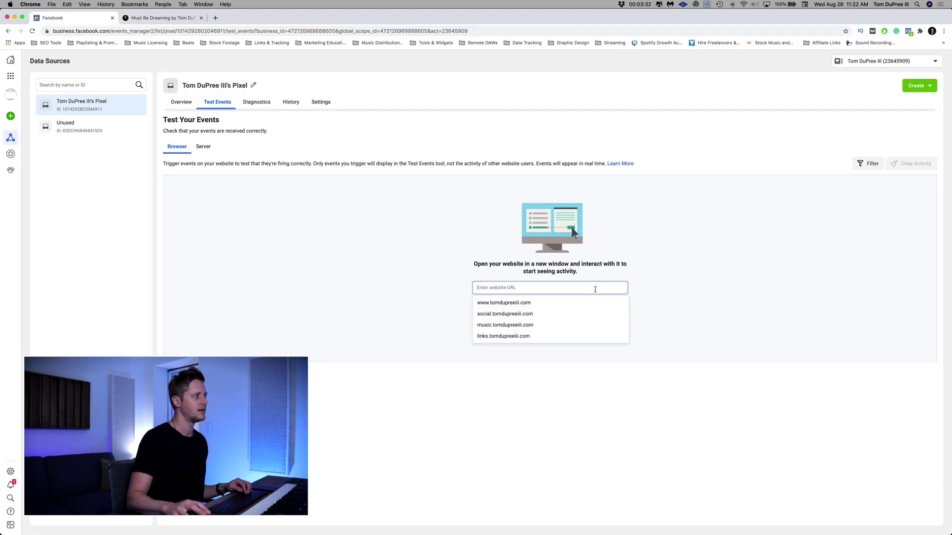
pyautogui.write('https://tomdupreeiii.com/must-be-dreaming')
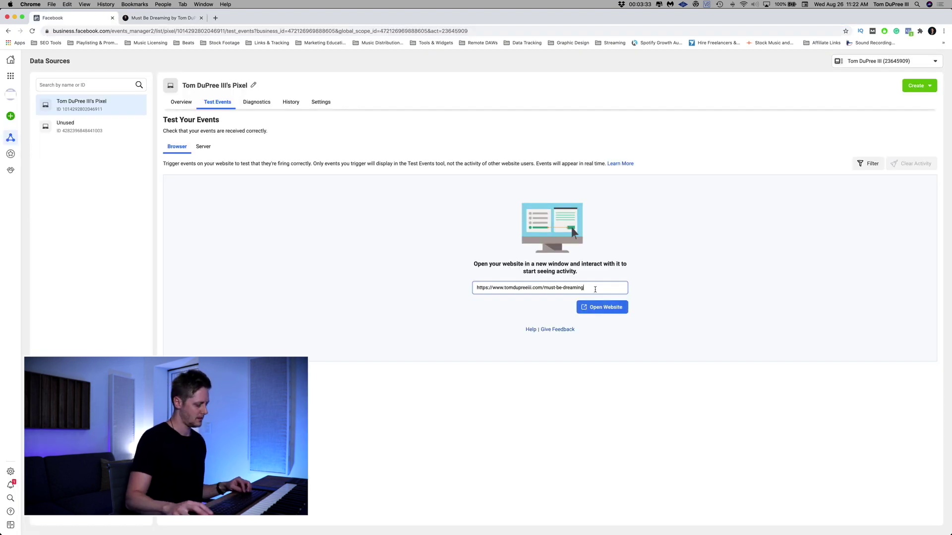
pyautogui.click(606, 308)
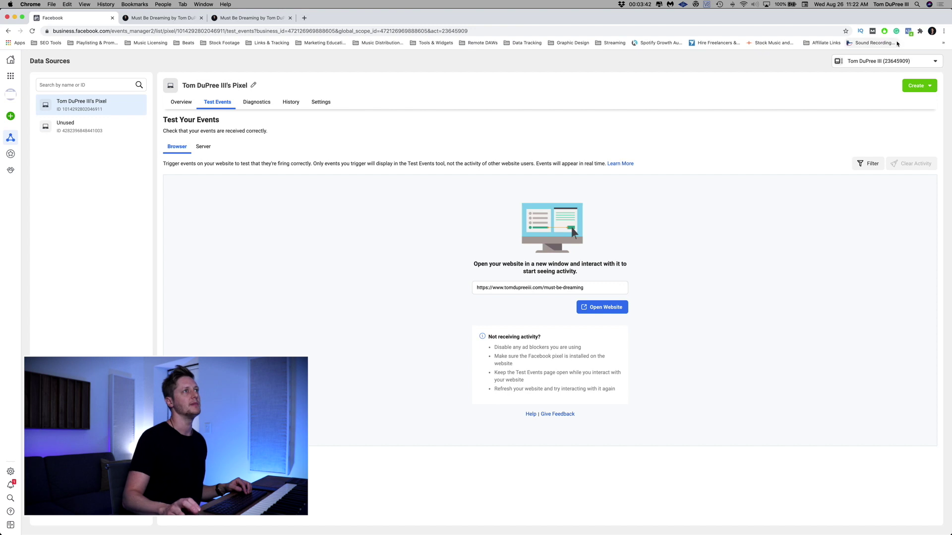
# Pause AdBlock on all sites and relaunch the landing page from the event test
pyautogui.click(884, 31)
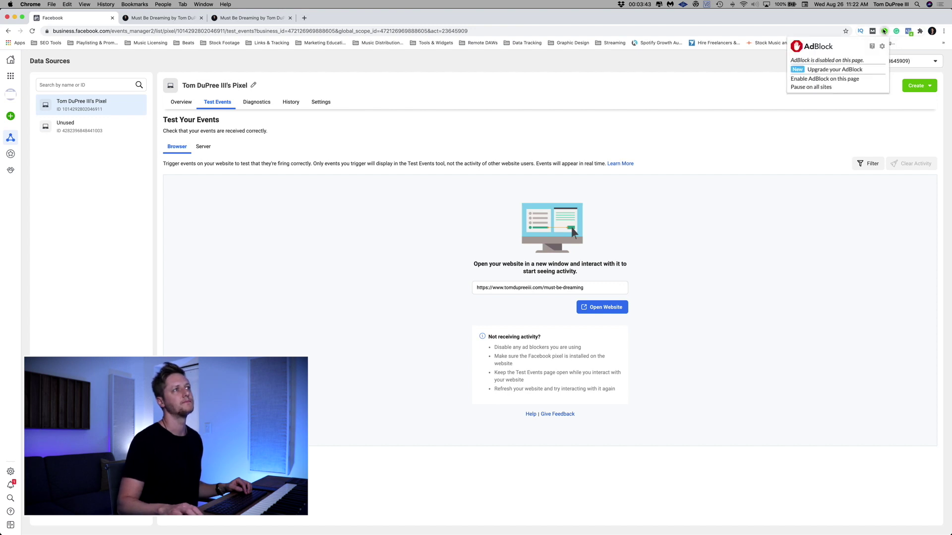
pyautogui.click(834, 88)
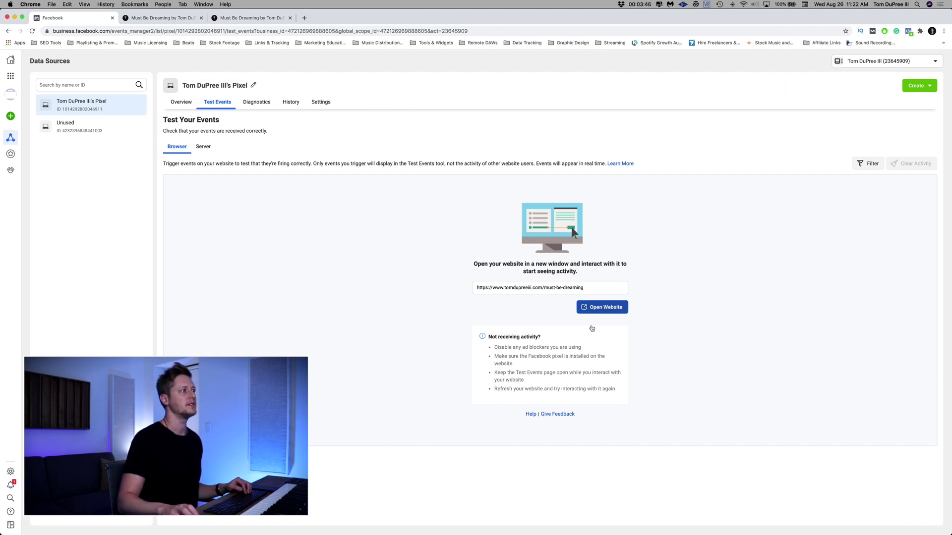
pyautogui.click(596, 311)
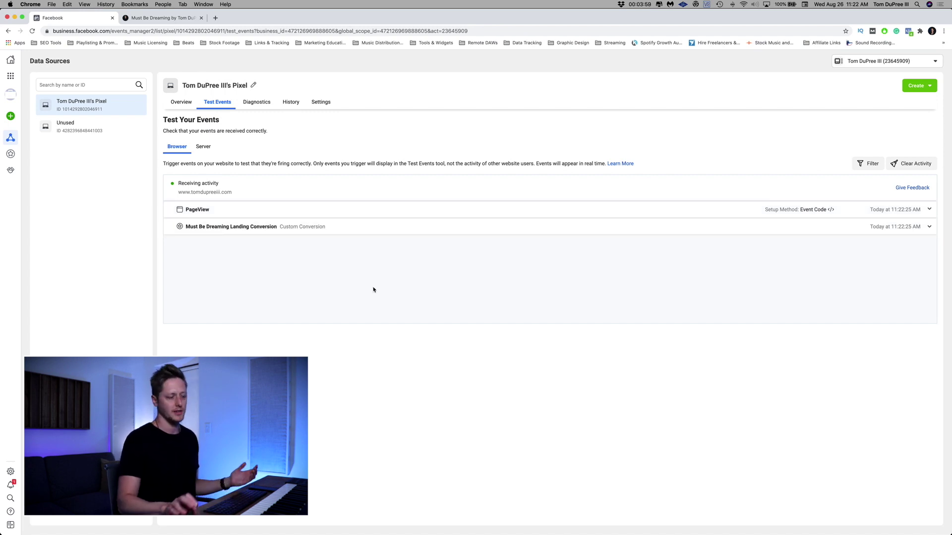
# Trigger the Spotify and Apple Music play links on the landing page, and return to the test events to check the received activity
pyautogui.hotkey('ctrl', 'Tab')
pyautogui.click(548, 307)
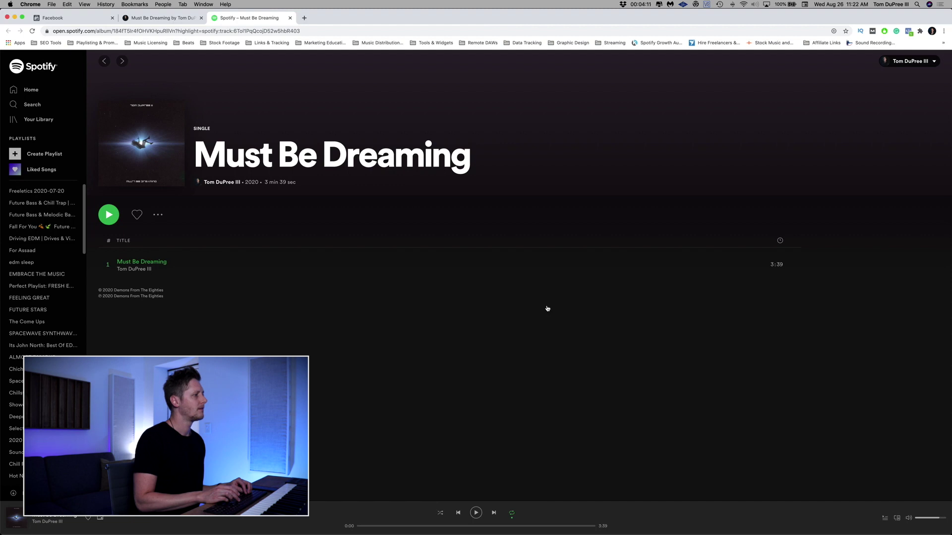
pyautogui.hotkey('ctrl', 'shift', 'Tab')
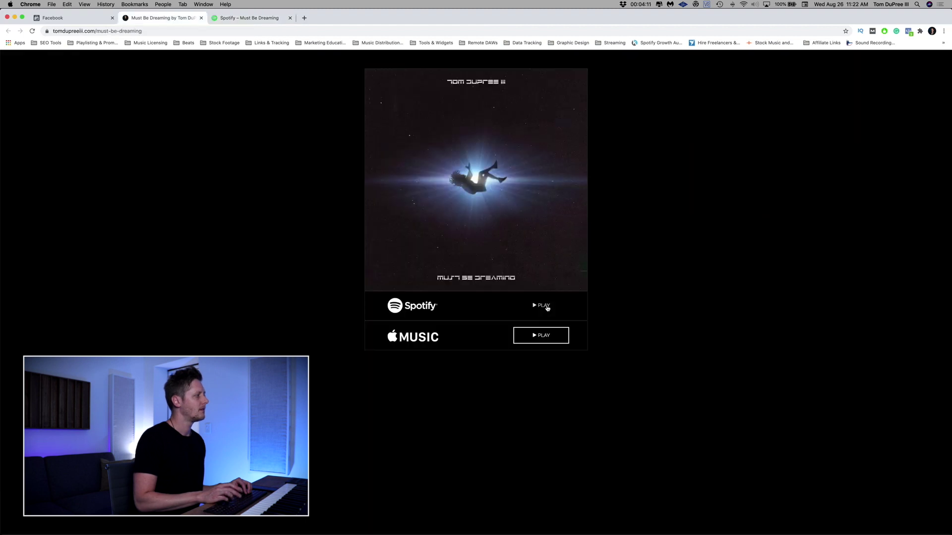
pyautogui.click(545, 336)
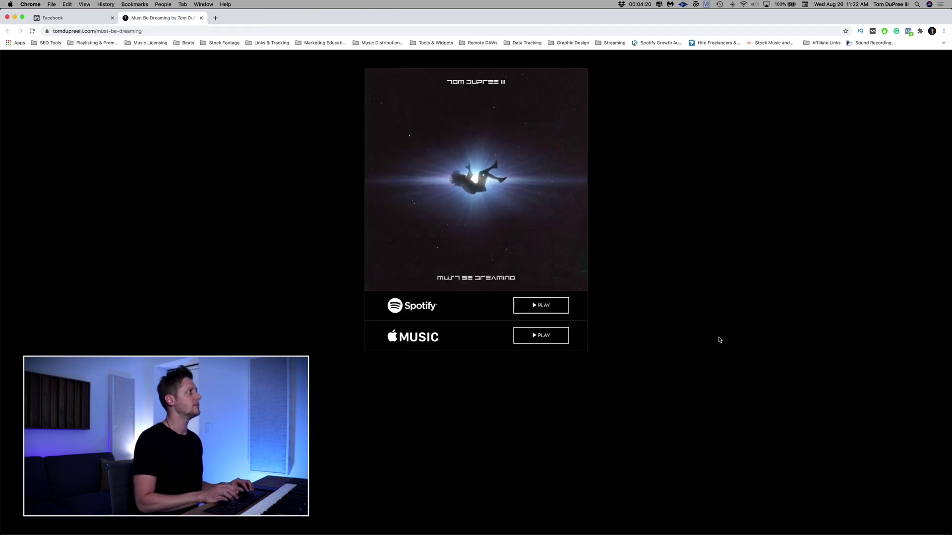
pyautogui.hotkey('ctrl', 'shift', 'Tab')
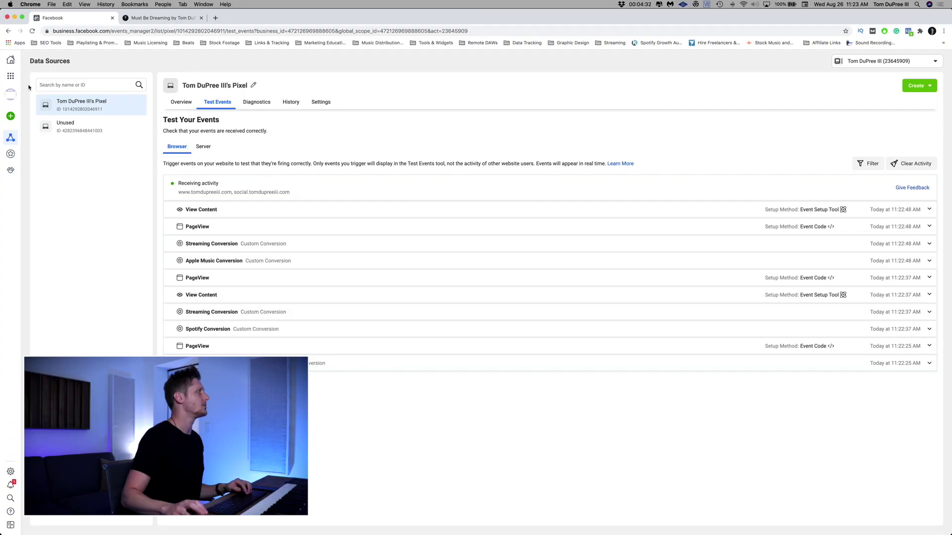
# Switch from Events Manager to Ads Manager and close the landing page tab
pyautogui.click(10, 76)
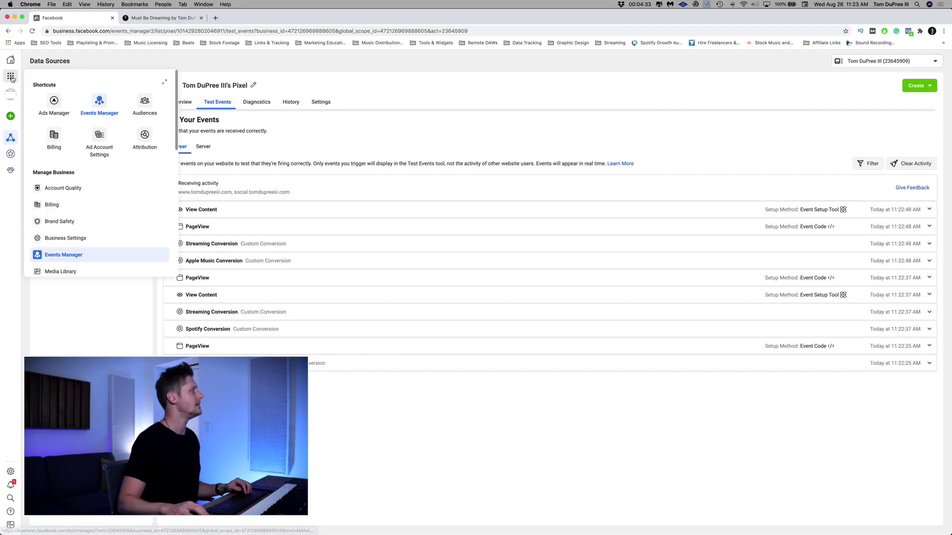
pyautogui.click(54, 100)
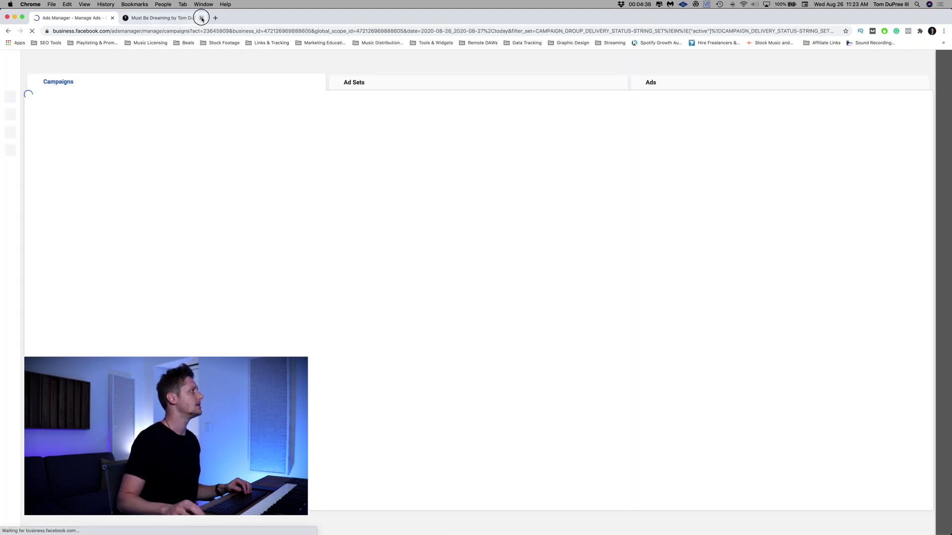
pyautogui.click(202, 18)
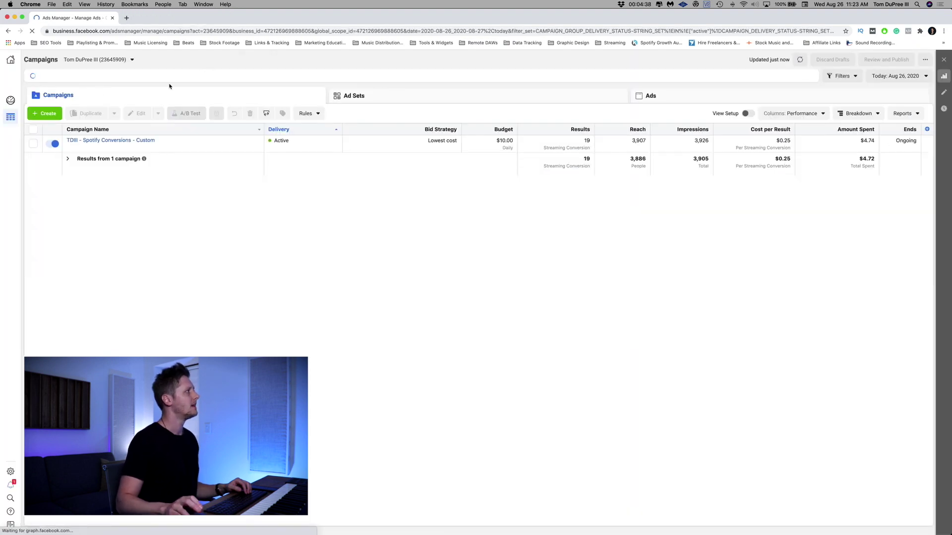
# Create a new campaign with the Conversions objective
pyautogui.click(52, 114)
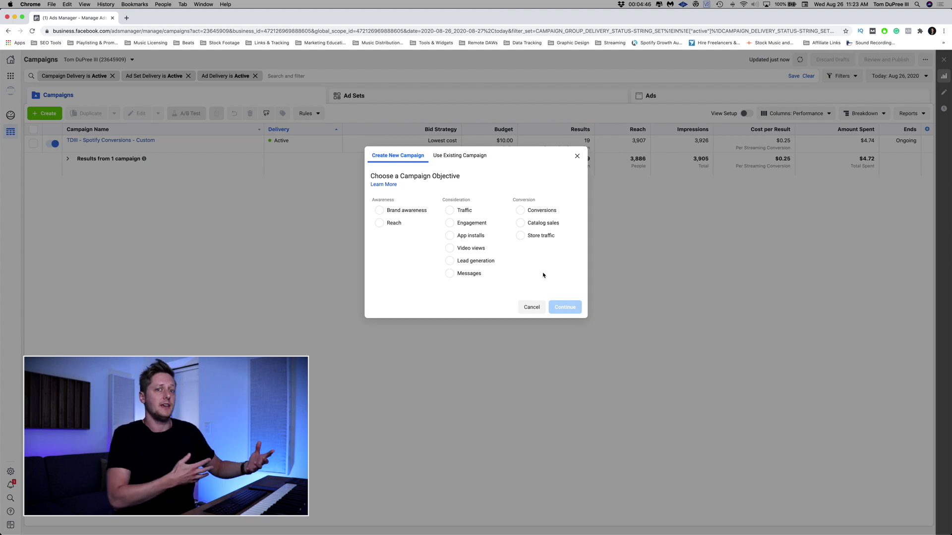
pyautogui.click(520, 210)
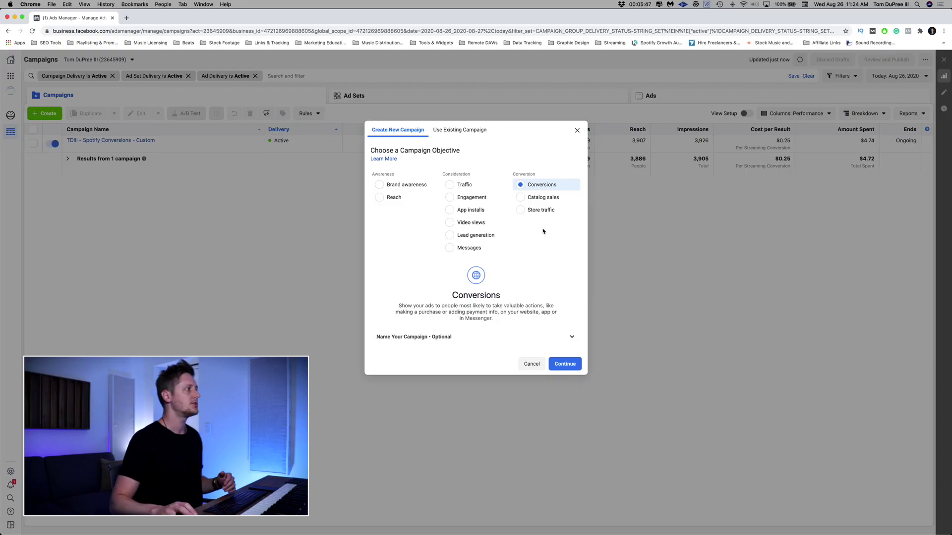
pyautogui.click(565, 364)
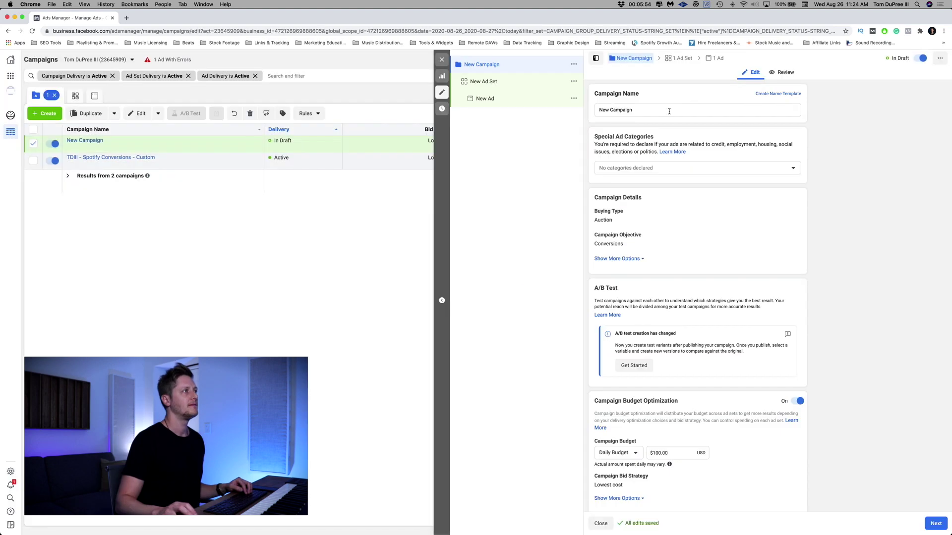
pyautogui.click(669, 111)
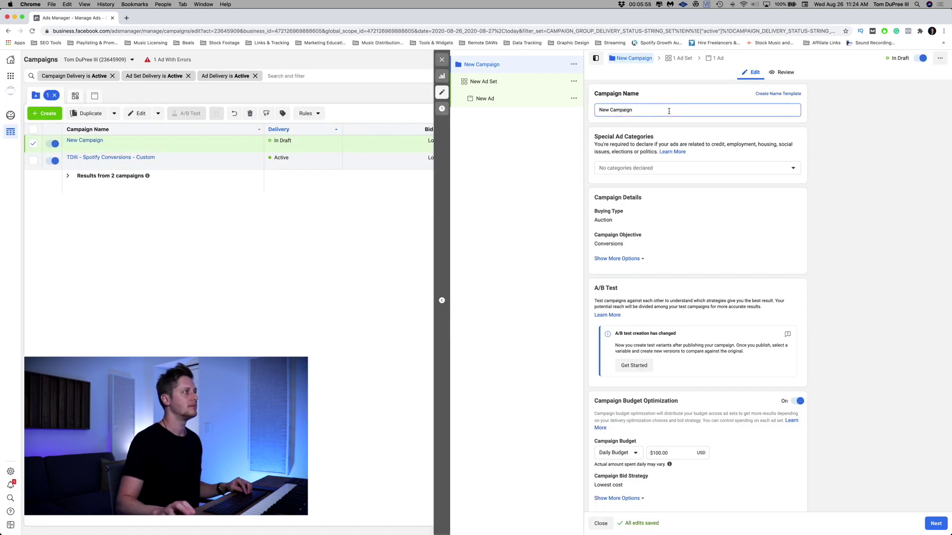
pyautogui.click(653, 172)
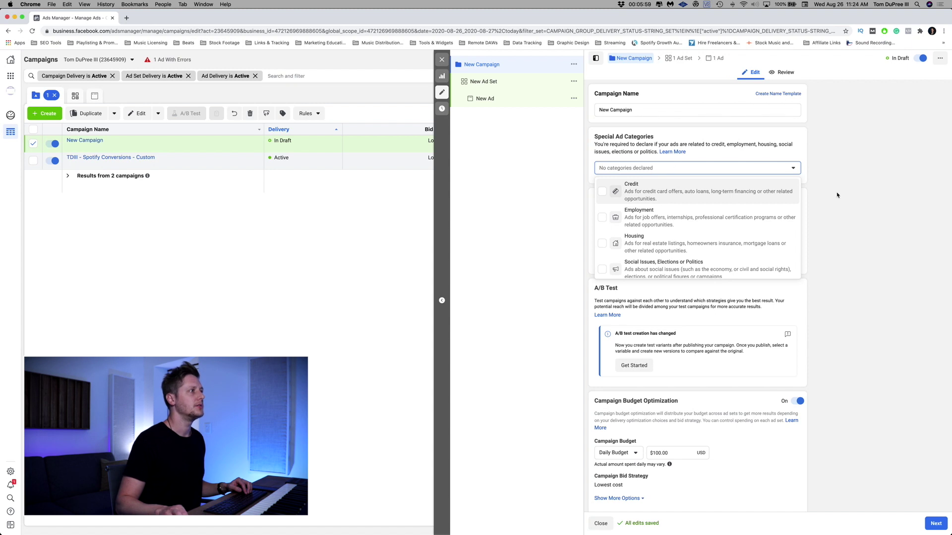
pyautogui.press('Escape')
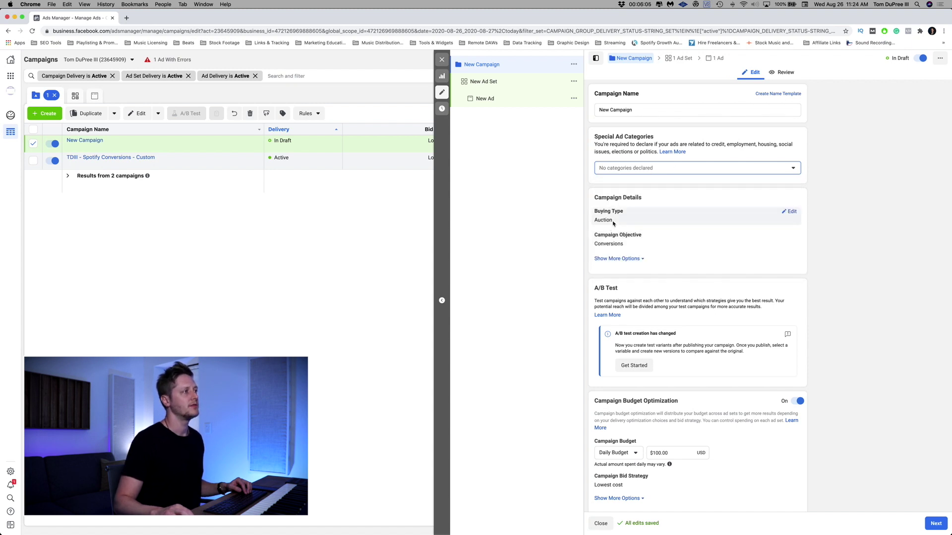
# Set the new campaign's daily budget to $10.00 and continue to its ad set settings
pyautogui.scroll(-1, 645, 238)
pyautogui.click(641, 254)
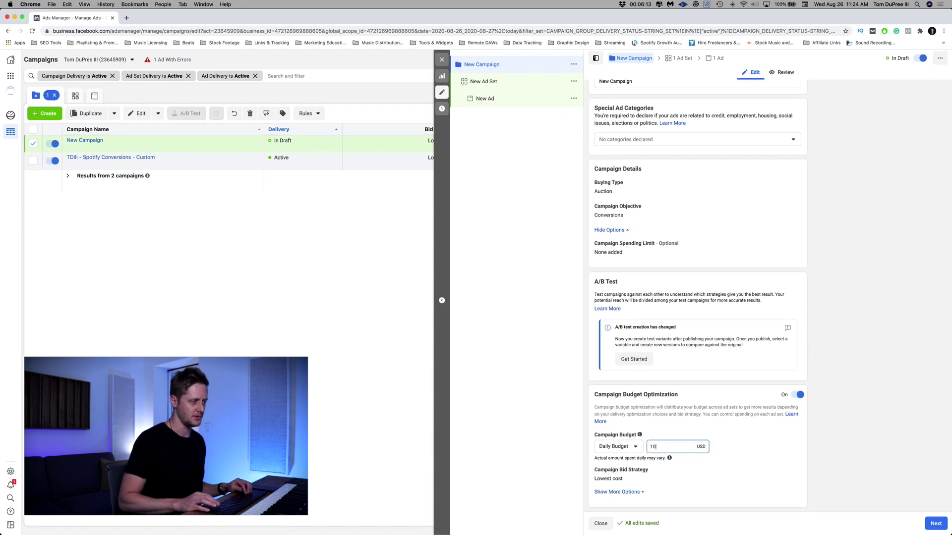
pyautogui.click(755, 456)
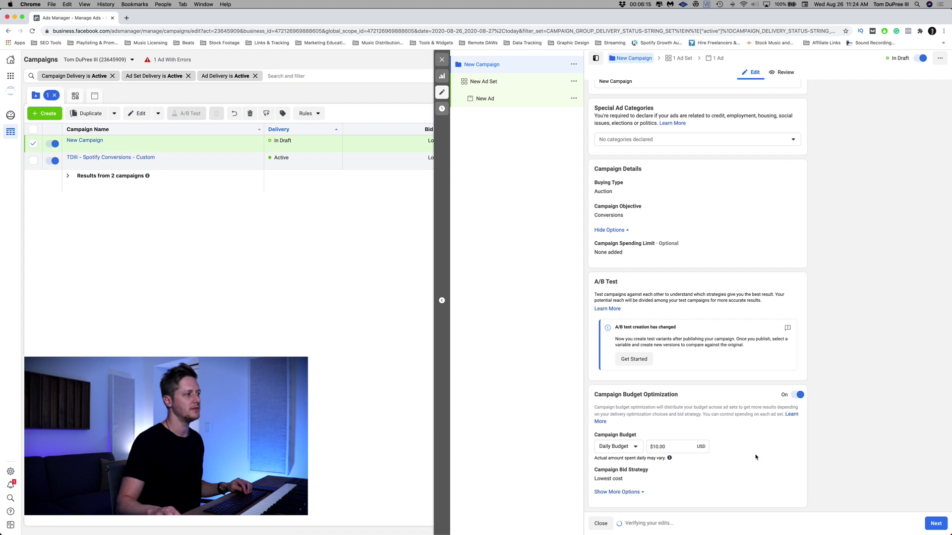
pyautogui.click(939, 524)
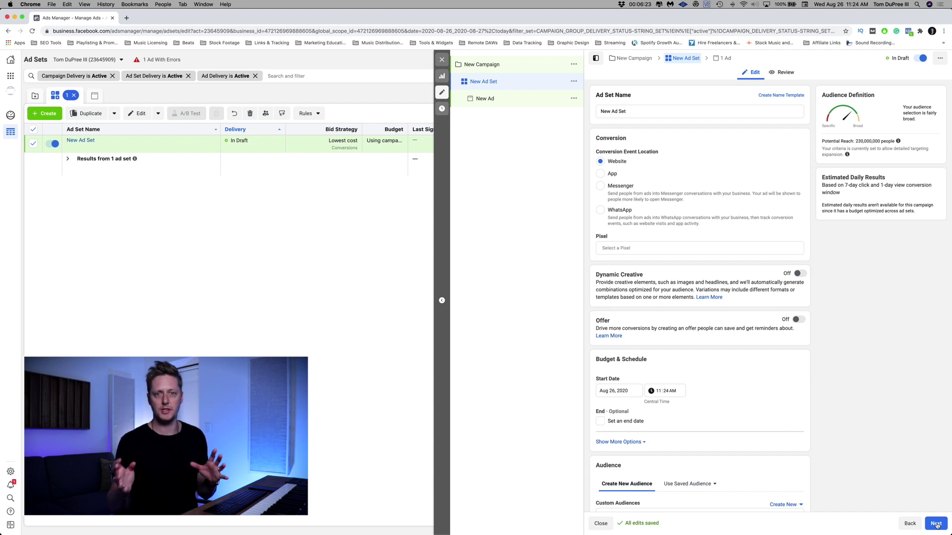
# Name the ad set "Test Ad Set" and optimize it for the pixel's Streaming Conversion event
pyautogui.click(605, 112)
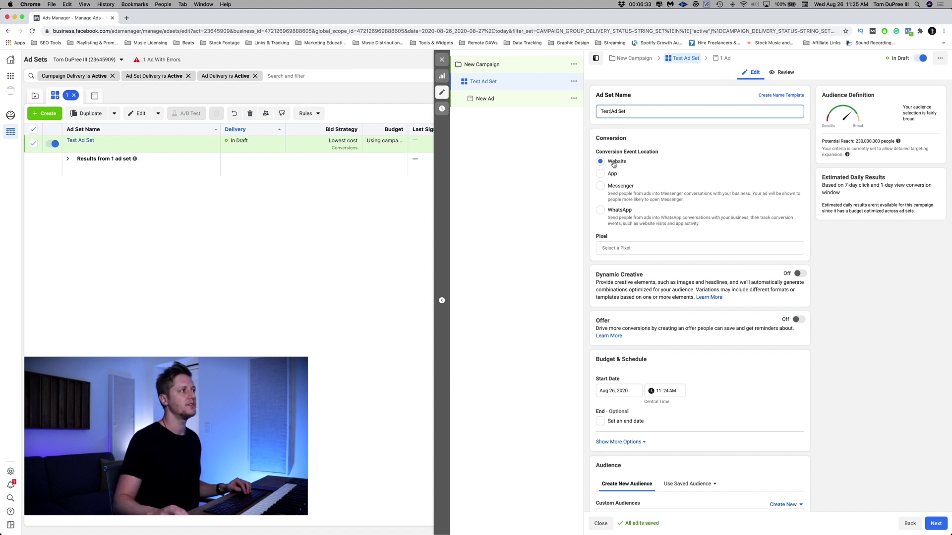
pyautogui.click(638, 249)
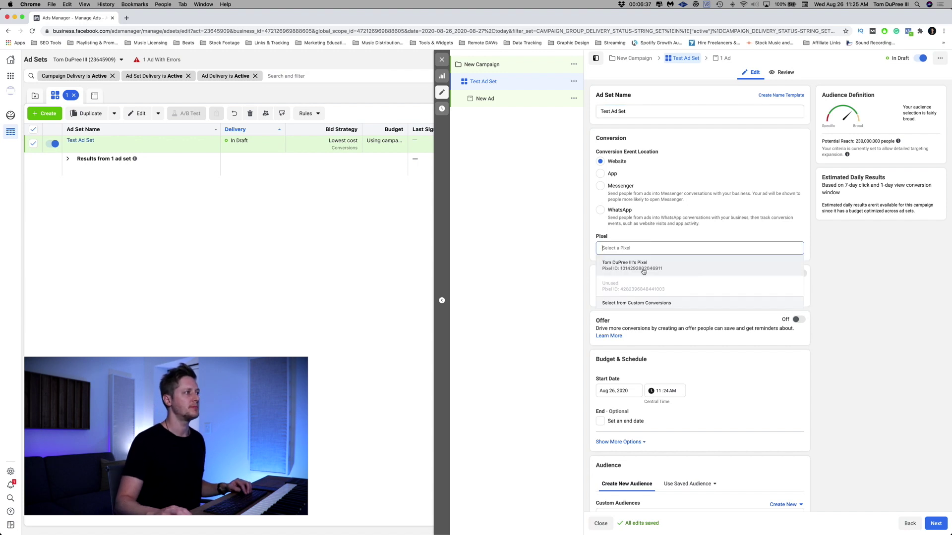
pyautogui.click(643, 267)
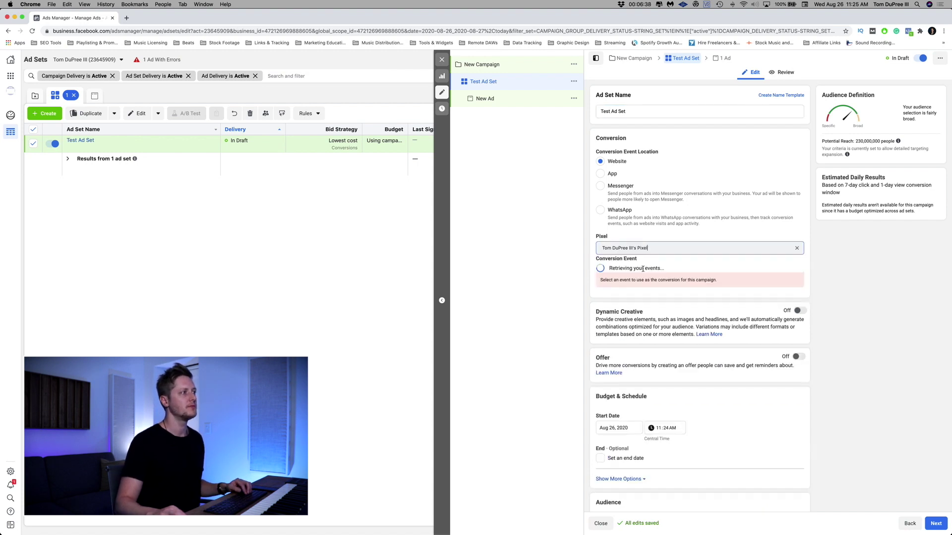
pyautogui.click(721, 273)
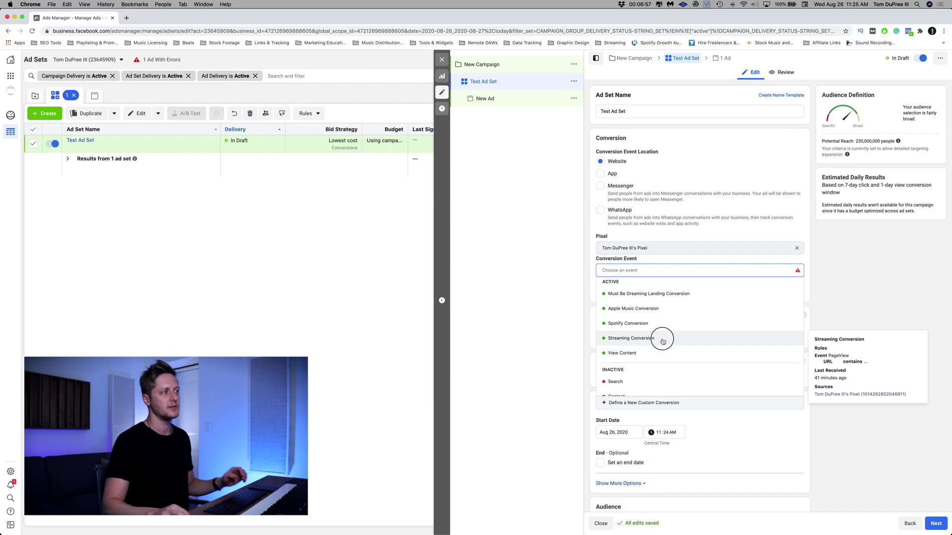
pyautogui.click(663, 341)
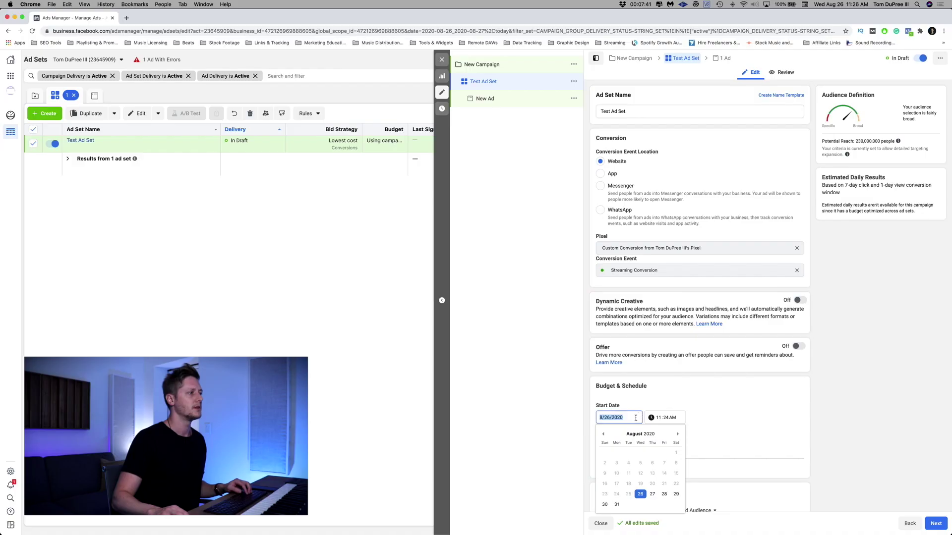
# Schedule the ad set to start on Aug 27, 2020 at 12:00 AM
pyautogui.click(652, 494)
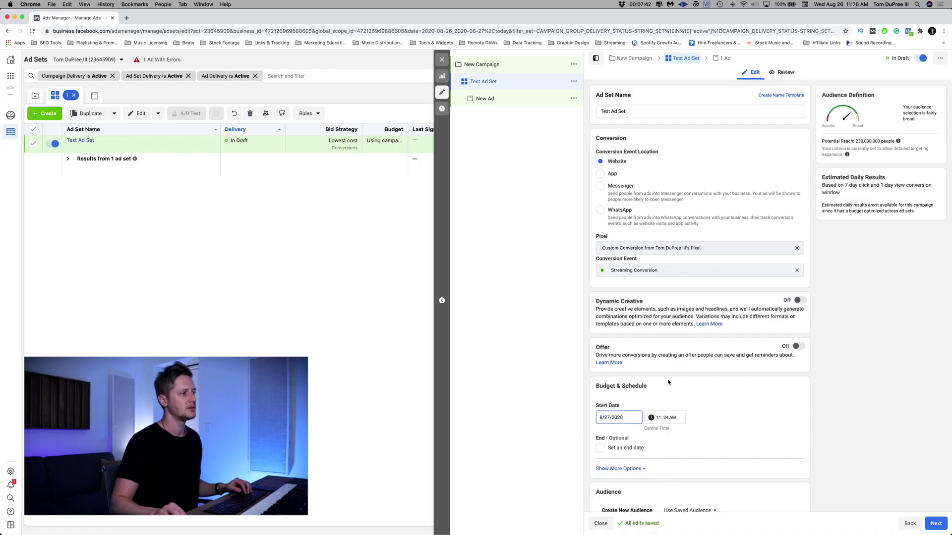
pyautogui.click(659, 418)
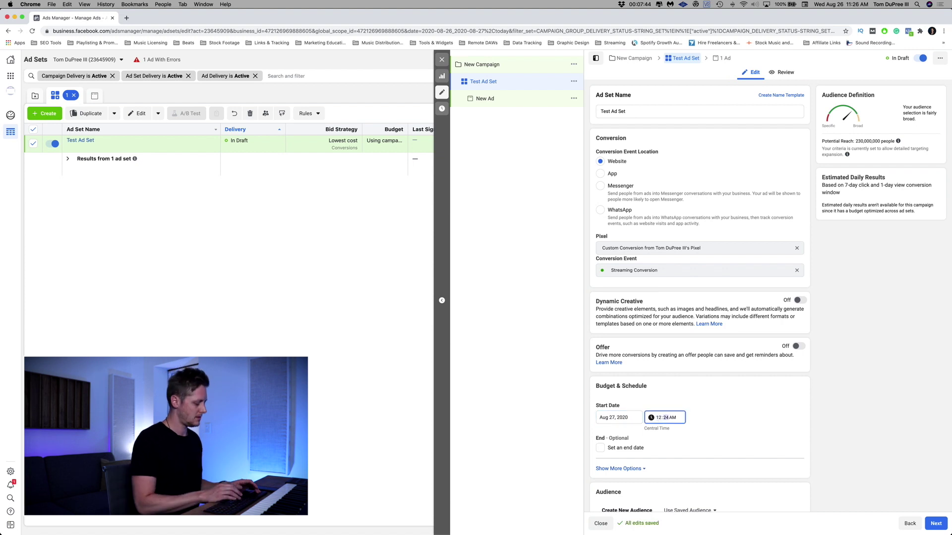
pyautogui.click(789, 404)
# Target the custom audience "Lookalike (North America, 1%) - Streaming Conversion [60]"
pyautogui.scroll(-5, 790, 402)
pyautogui.click(697, 373)
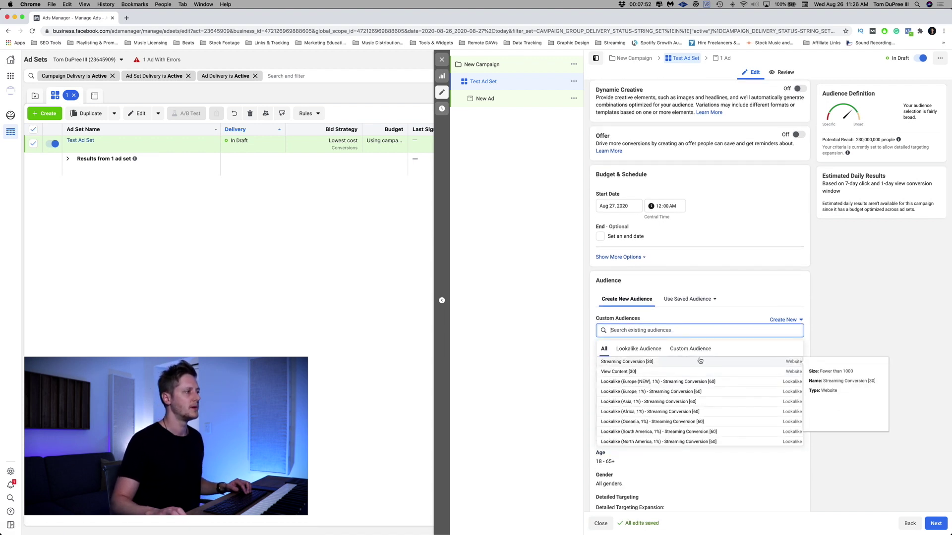
pyautogui.click(686, 443)
pyautogui.click(809, 412)
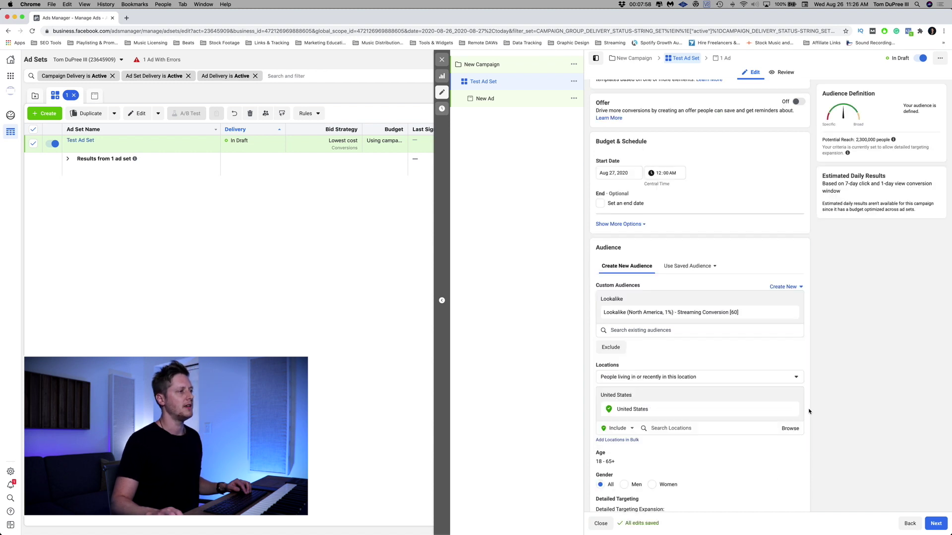
# Replace the United States with Worldwide as the audience's targeted location
pyautogui.click(792, 410)
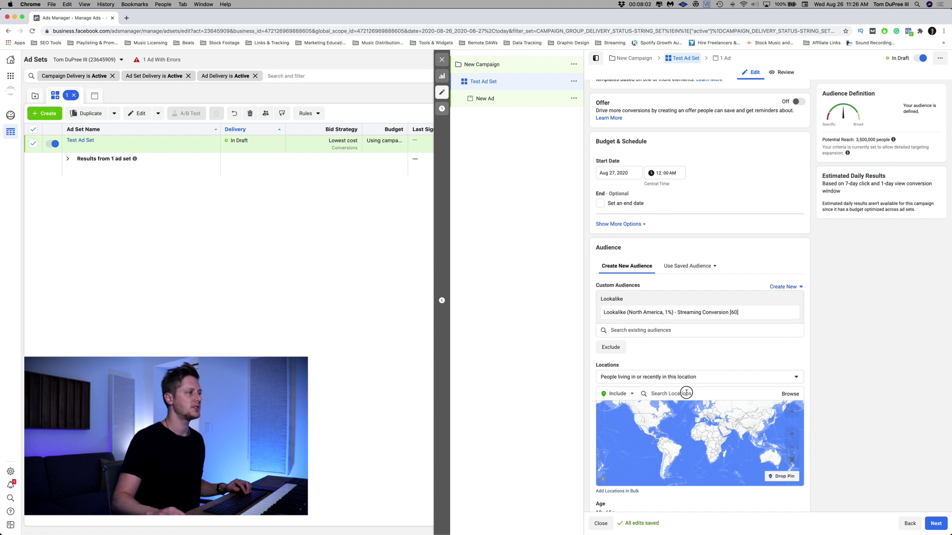
pyautogui.click(687, 393)
pyautogui.write('worldwide')
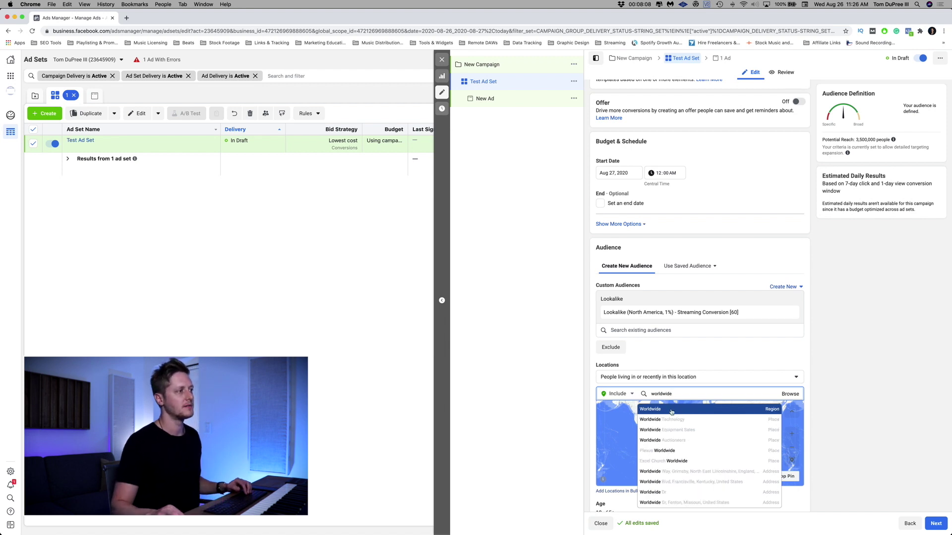
pyautogui.click(671, 409)
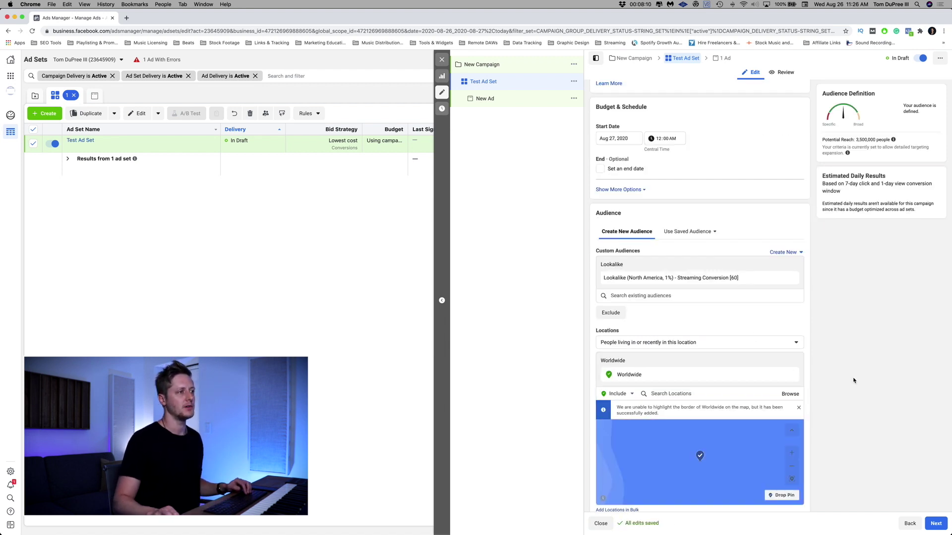
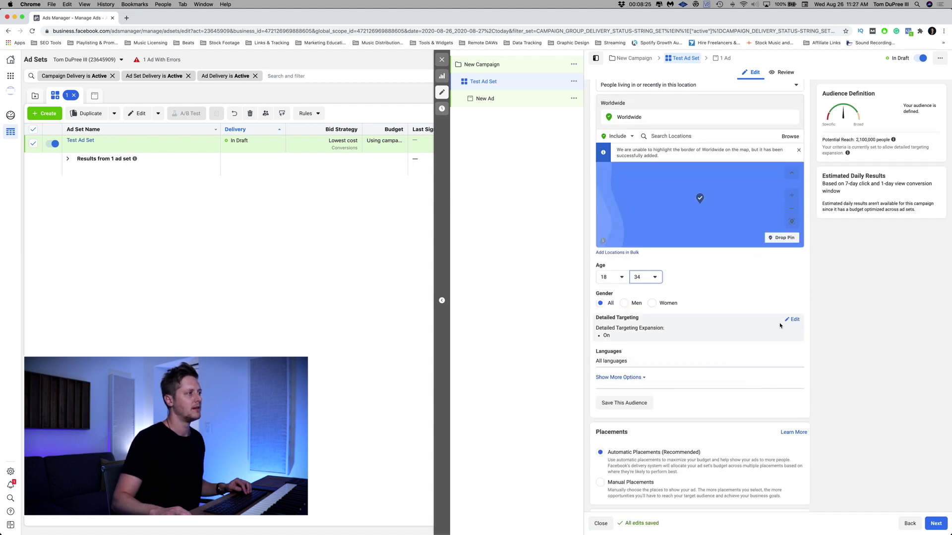
# Turn off detailed targeting expansion and switch the ad set to manual placements
pyautogui.click(794, 320)
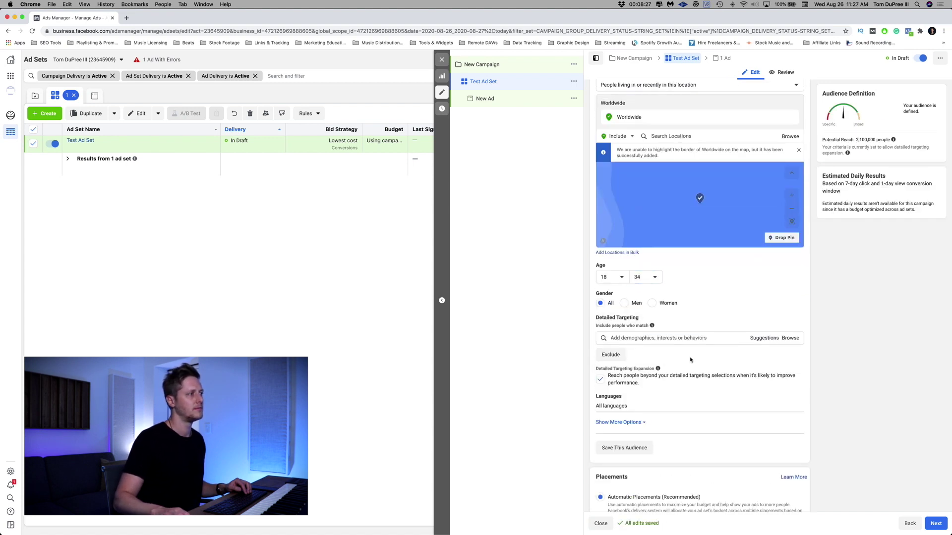
pyautogui.click(600, 381)
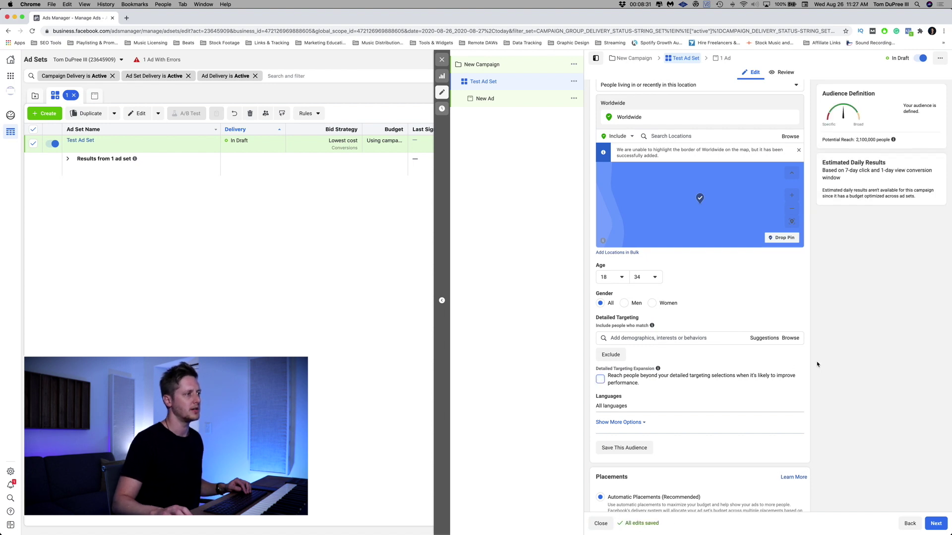
pyautogui.scroll(-5, 817, 364)
pyautogui.click(600, 417)
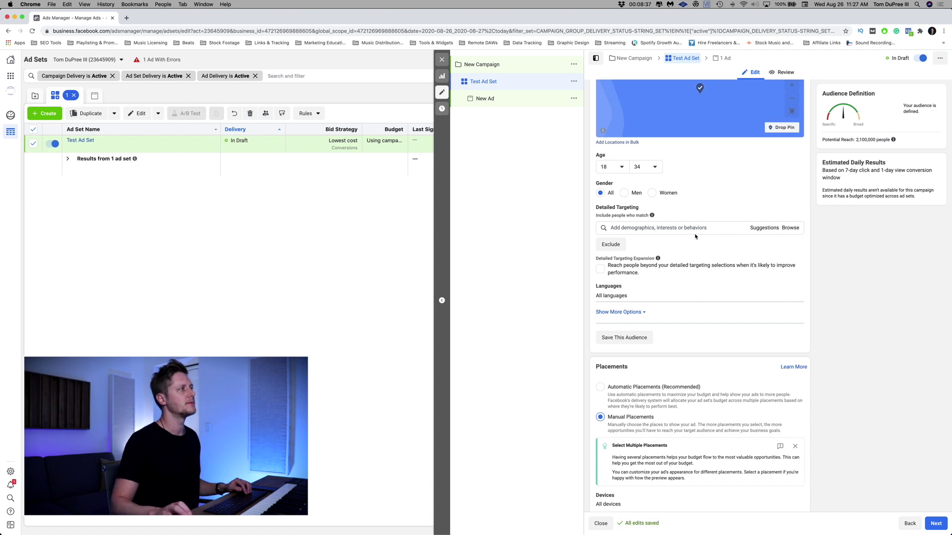
# Add Spotify as an interest in the audience's detailed targeting
pyautogui.click(681, 226)
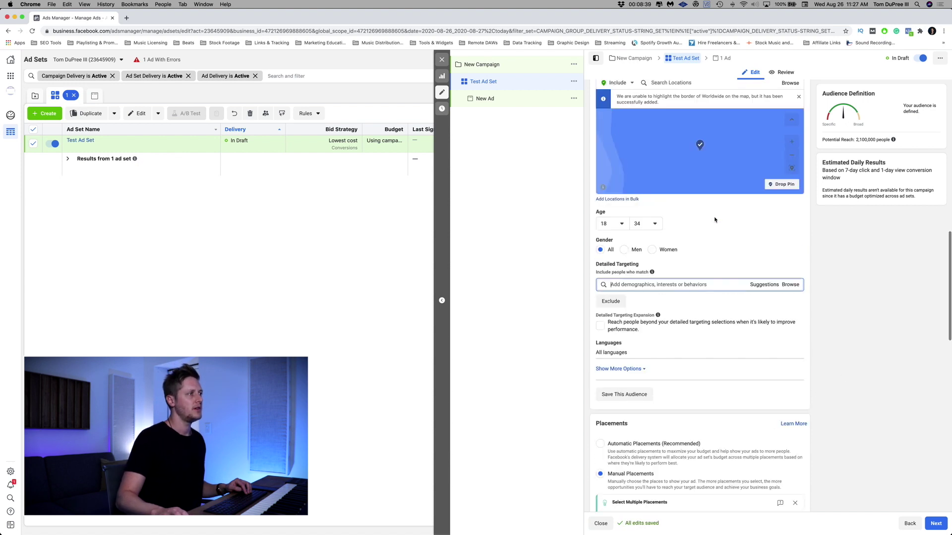
pyautogui.write('spotify')
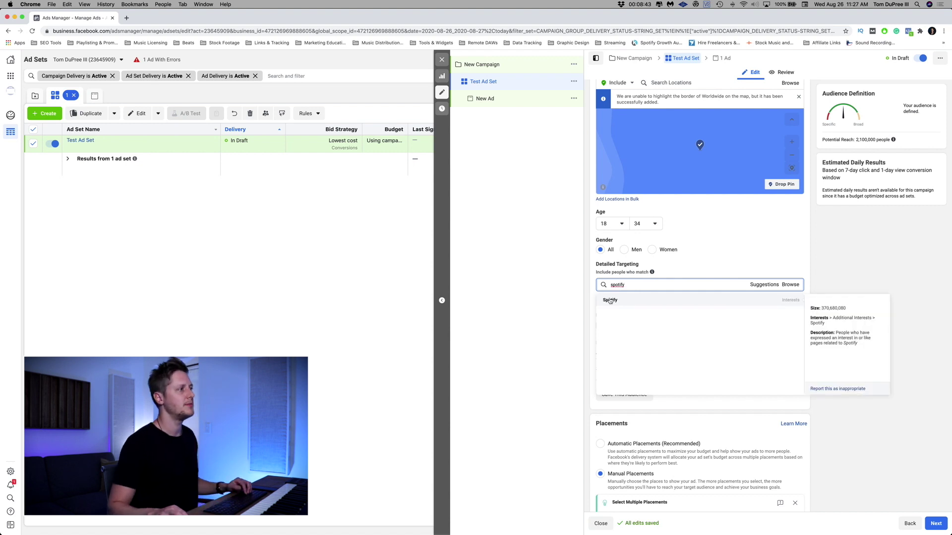
pyautogui.click(610, 301)
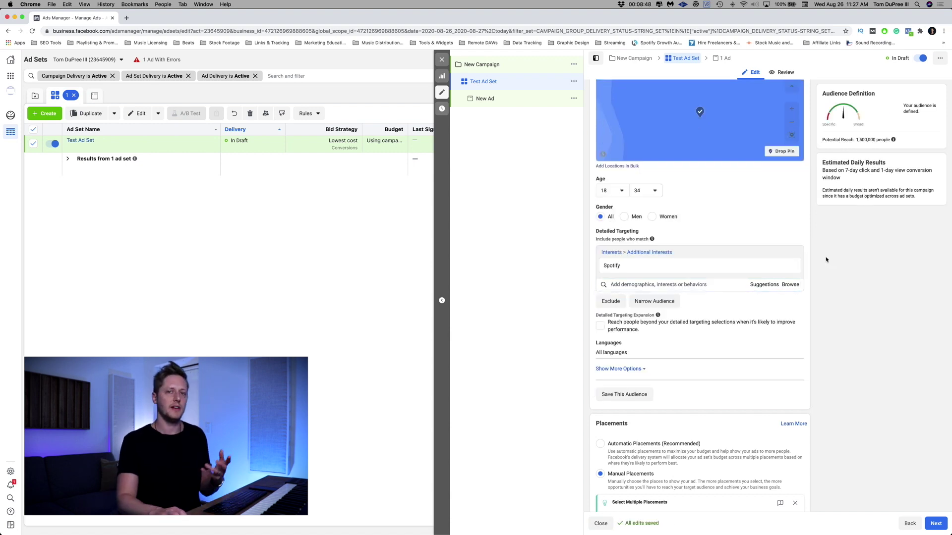
# Narrow the audience so that people must also match the Seven Lions interest
pyautogui.scroll(3, 817, 263)
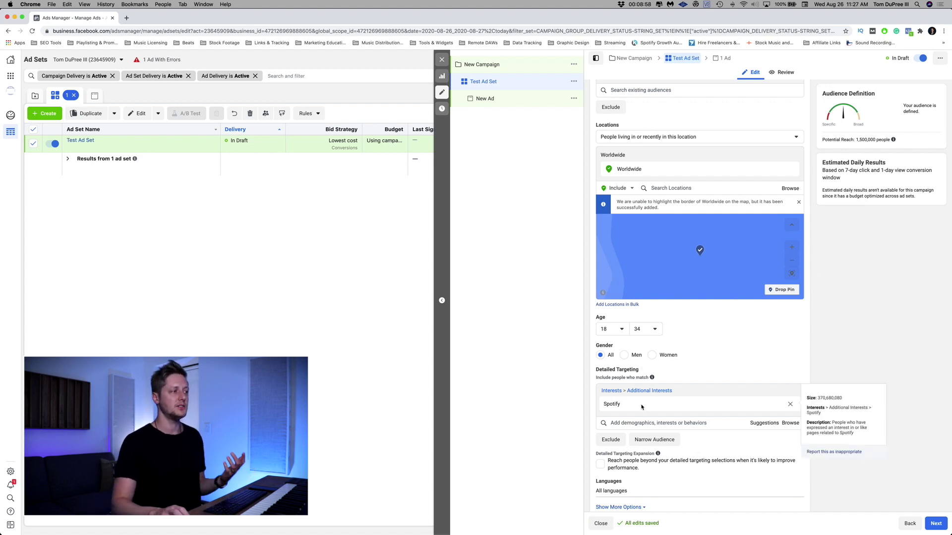
pyautogui.click(651, 440)
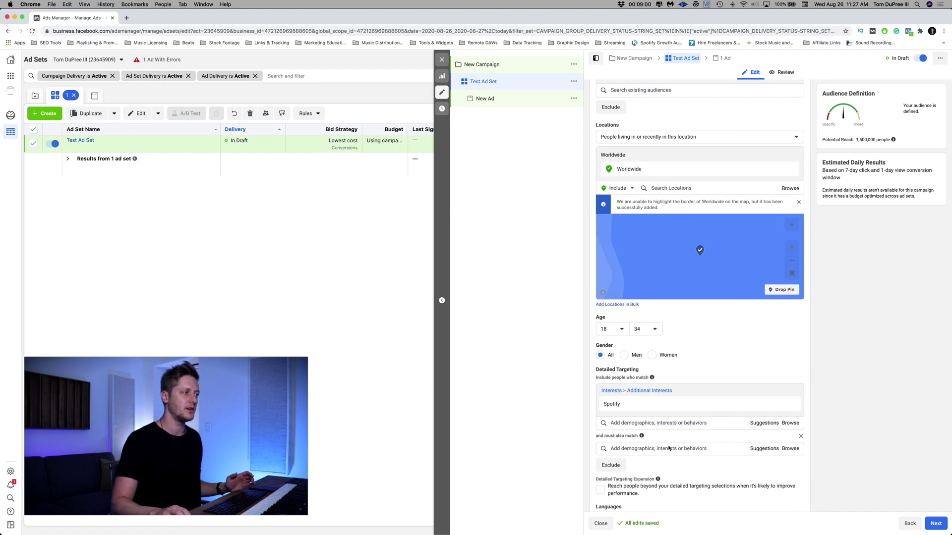
pyautogui.click(668, 449)
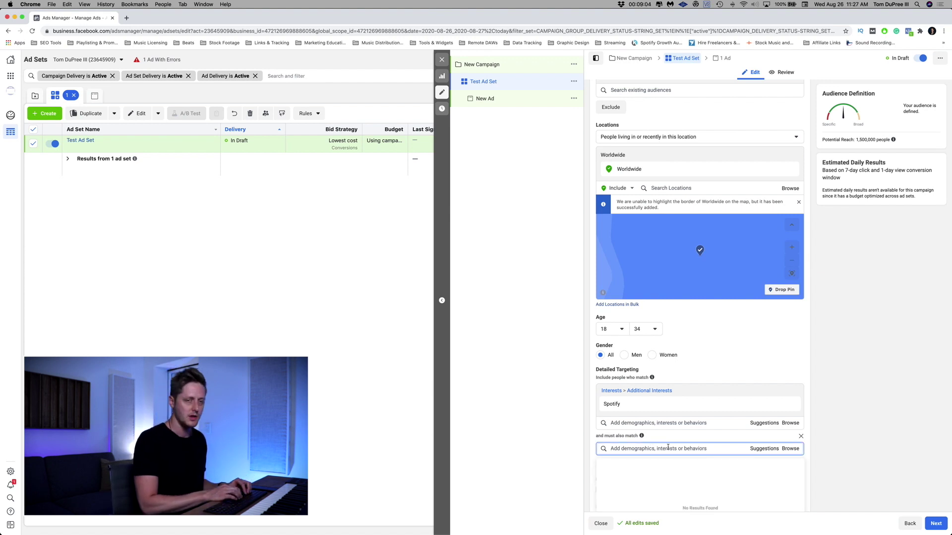
pyautogui.write('seven li')
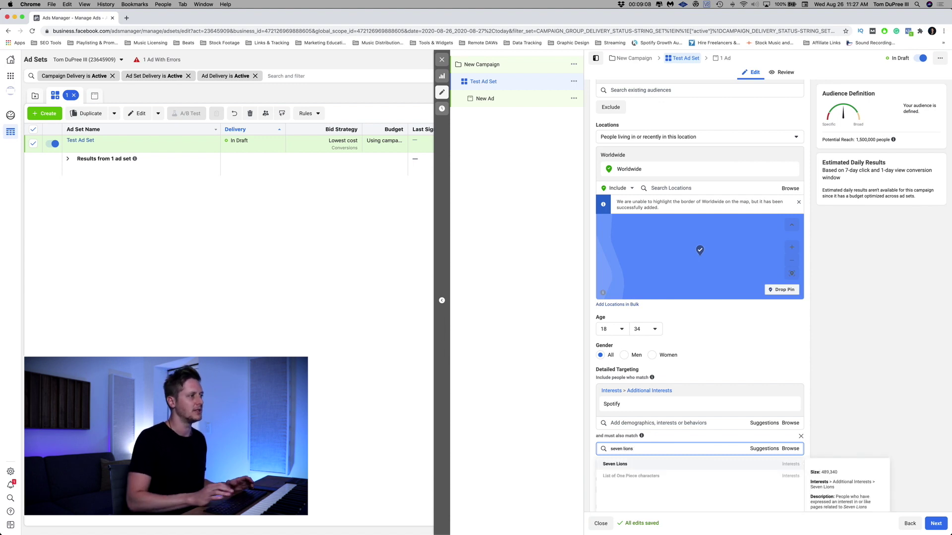
pyautogui.write('ons')
pyautogui.click(651, 465)
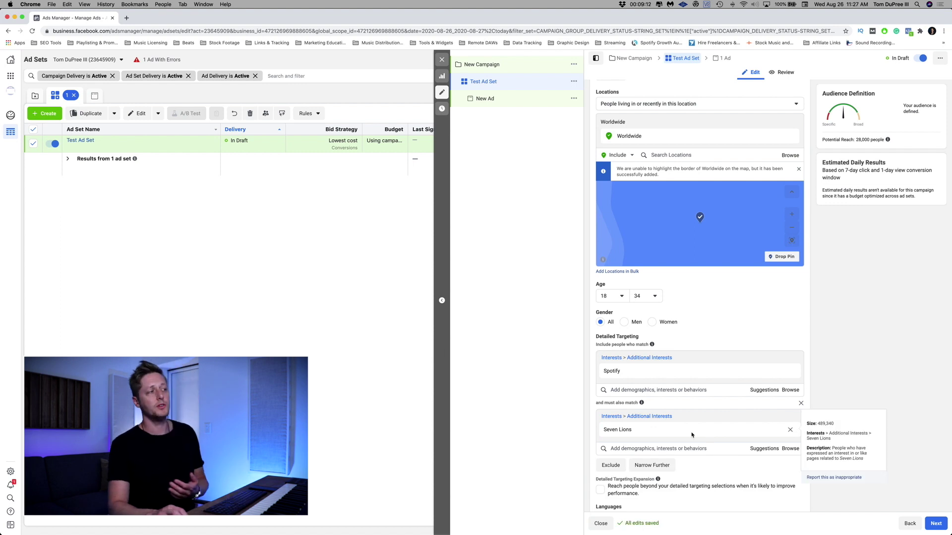
pyautogui.scroll(3, 702, 326)
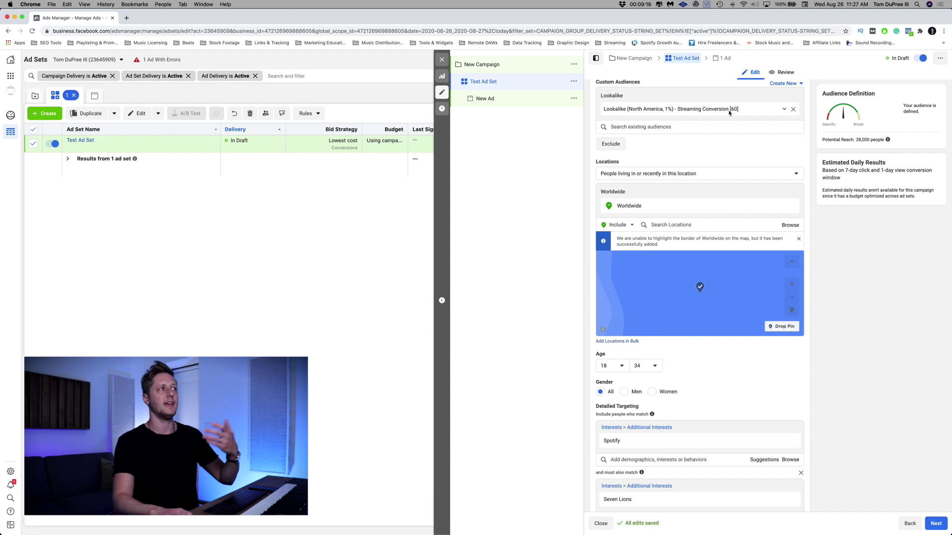
pyautogui.click(679, 226)
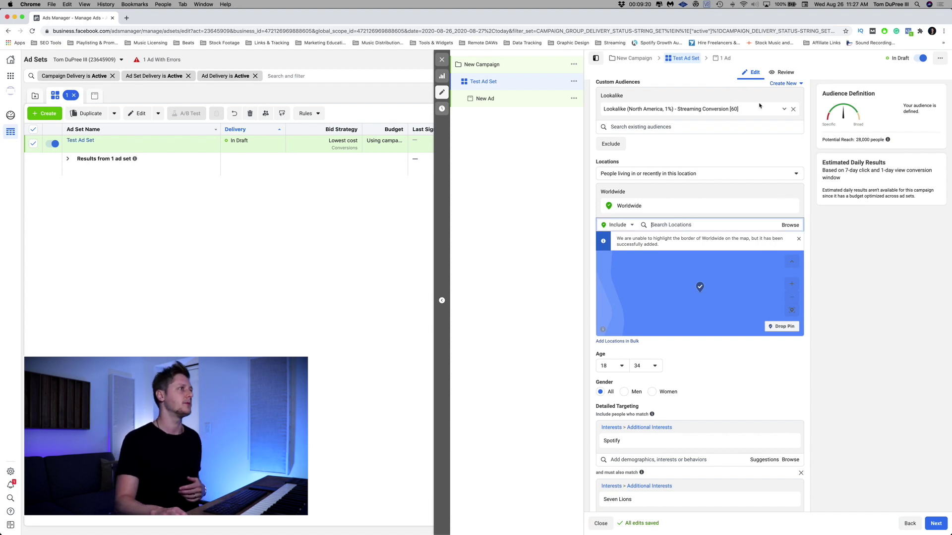
pyautogui.scroll(-2, 722, 422)
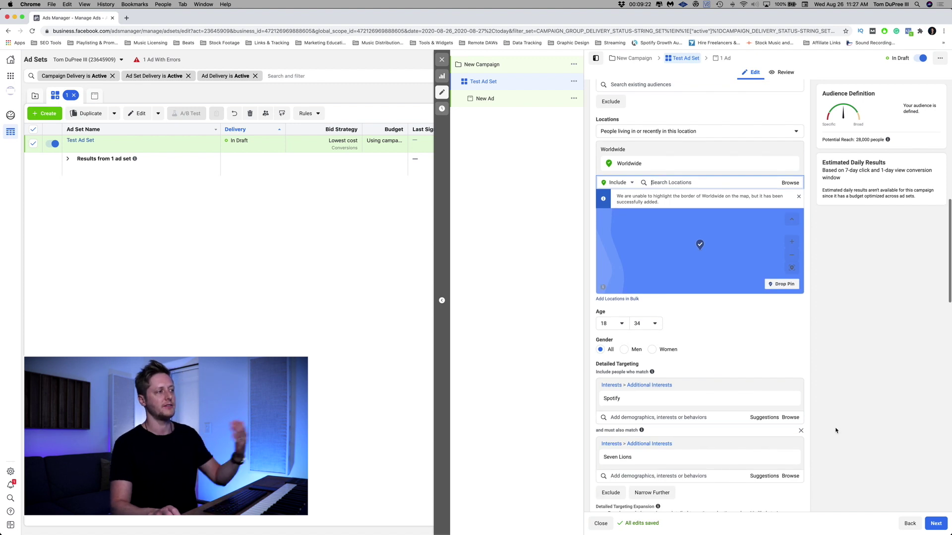